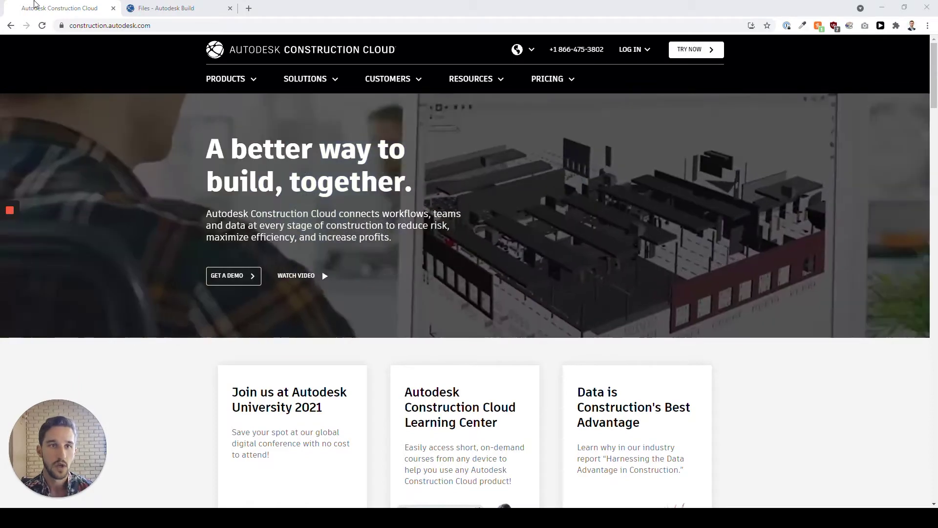
Close the Construction Cloud tab, go to Build Home, and start an upload in the Autodesk University subfolder
middle_click(34, 4)
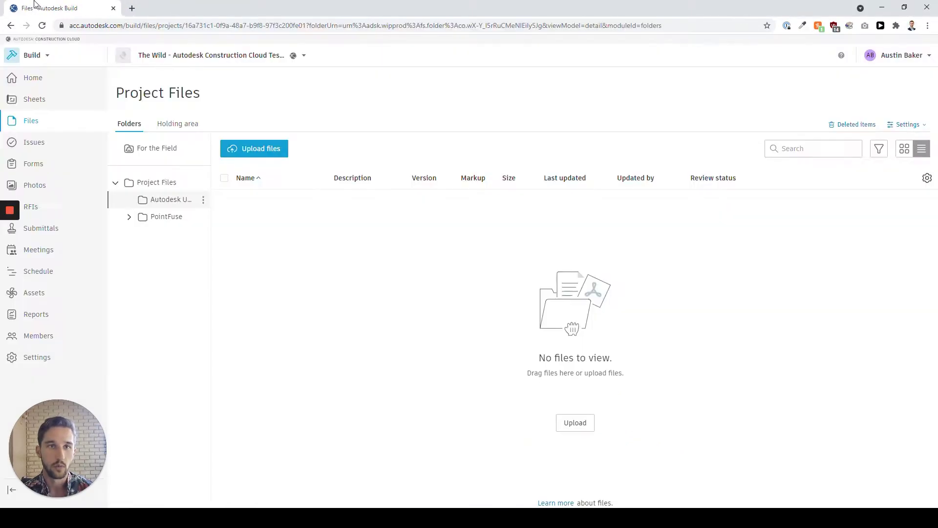
left_click(46, 55)
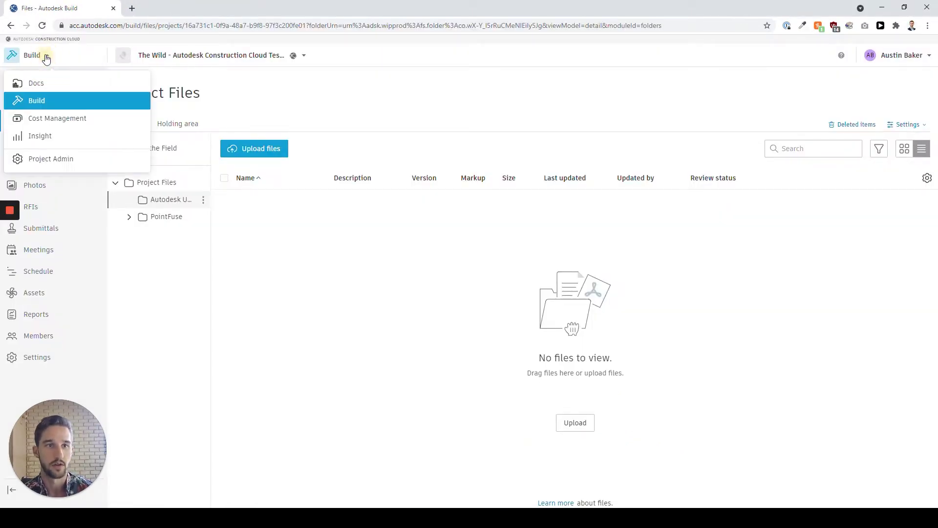
left_click(36, 102)
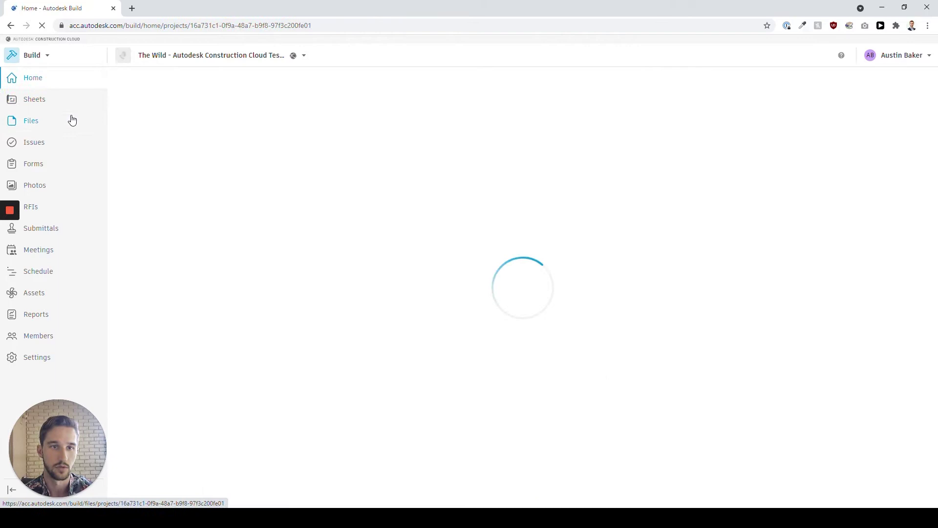
left_click(44, 122)
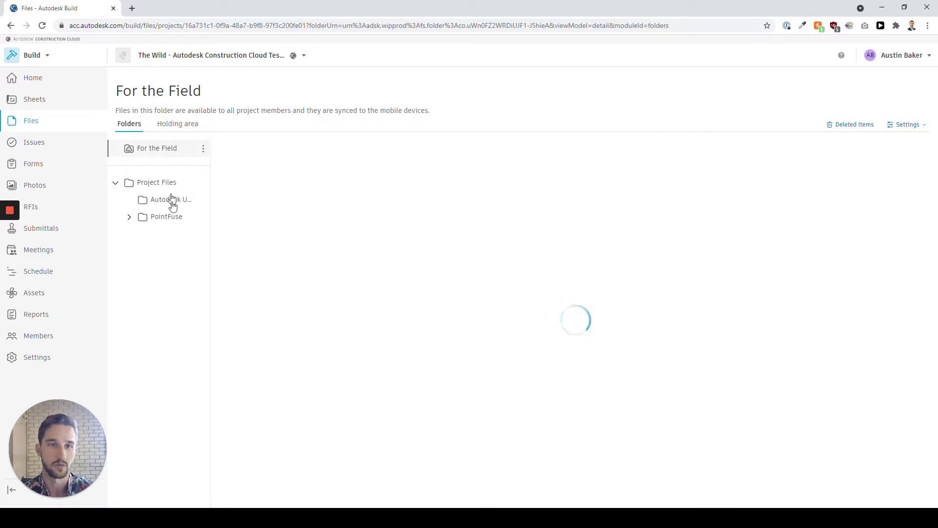
left_click(179, 203)
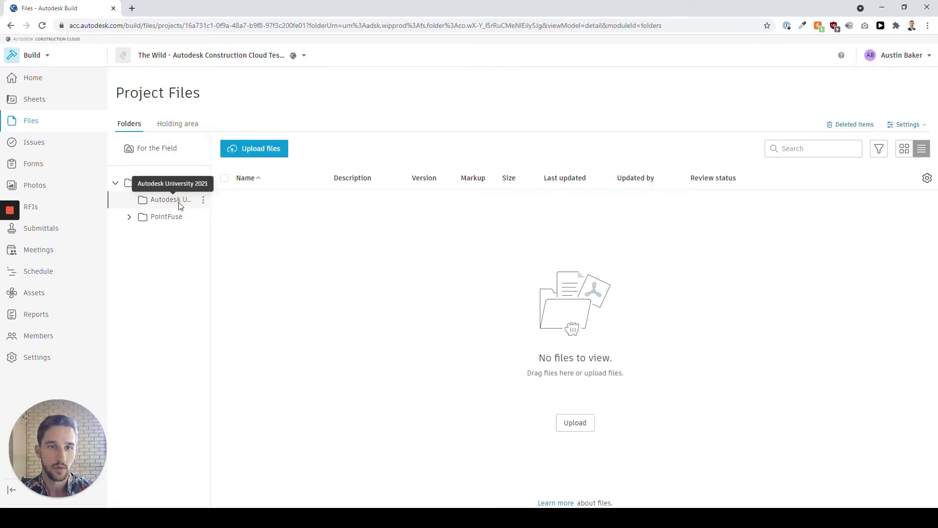
left_click(268, 150)
Upload CONFERENCE_CENTRE_CG.rvt from the computer into the Autodesk University folder
left_click(476, 134)
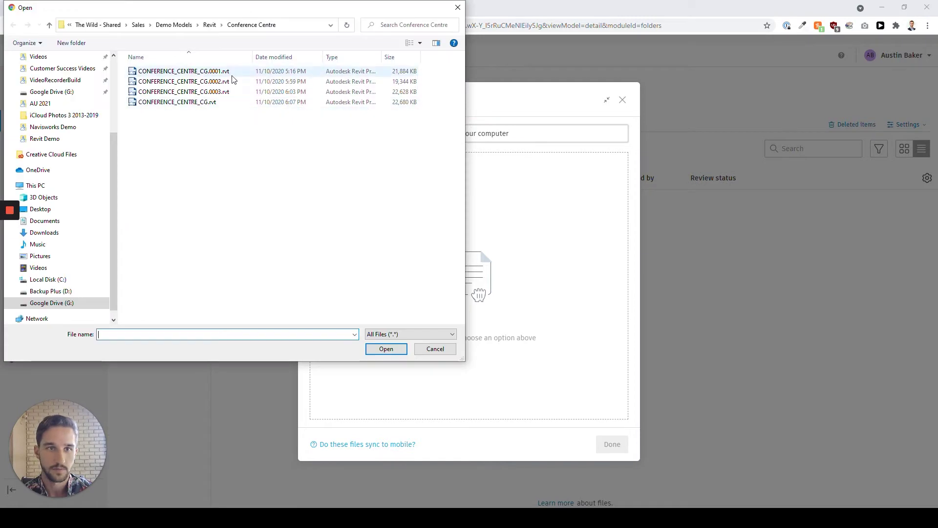
double_click(201, 102)
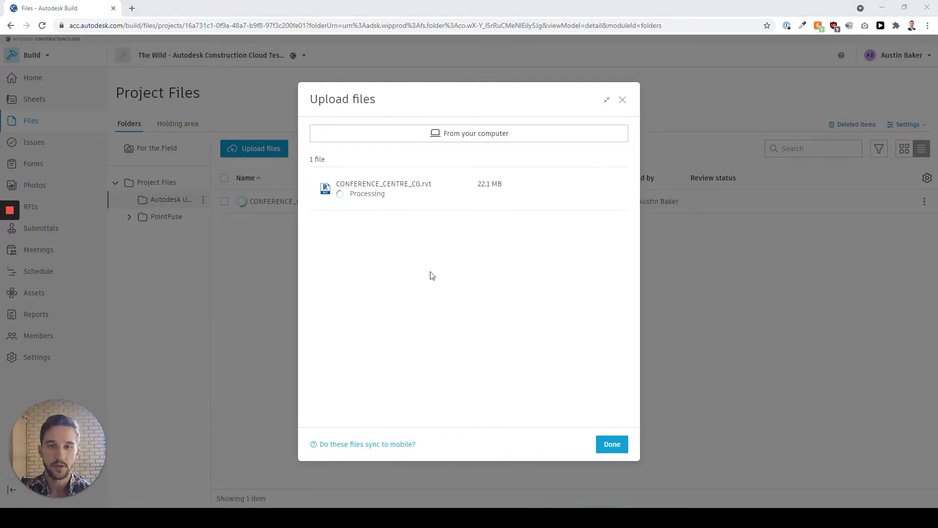
left_click(611, 444)
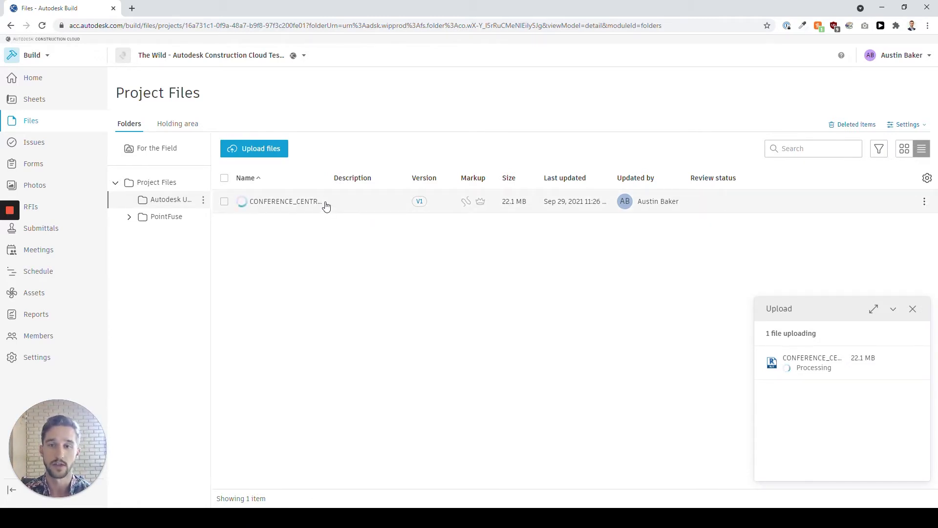
Switch to The Wild and open My Profile from the avatar menu
key("alt+Tab")
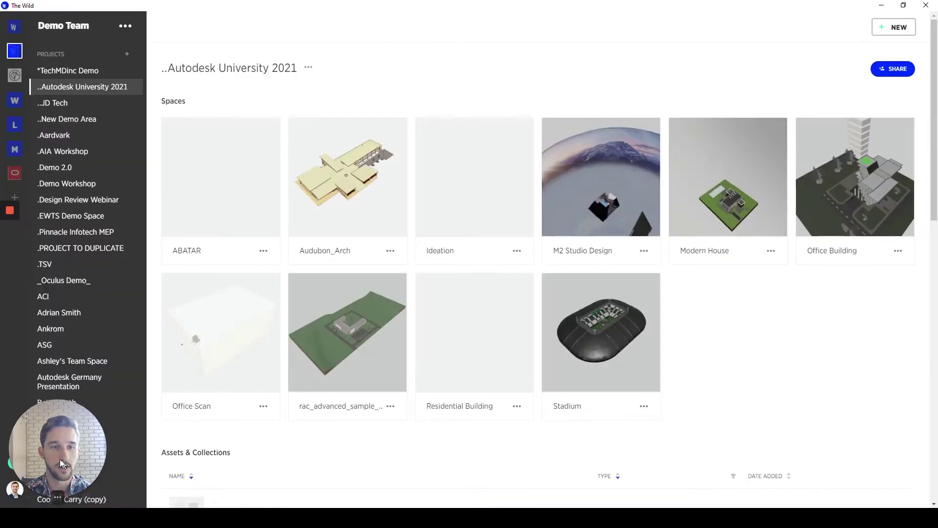
left_click_drag(62, 463, 863, 479)
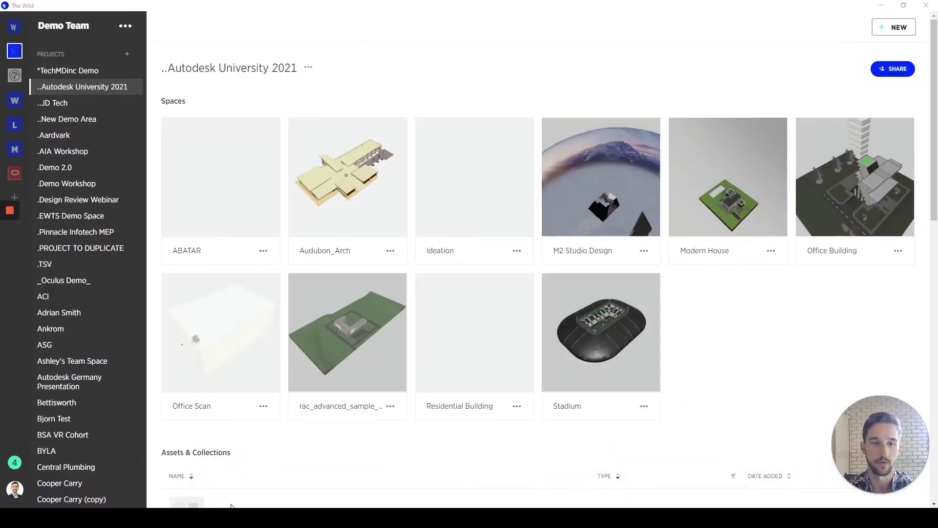
left_click(16, 490)
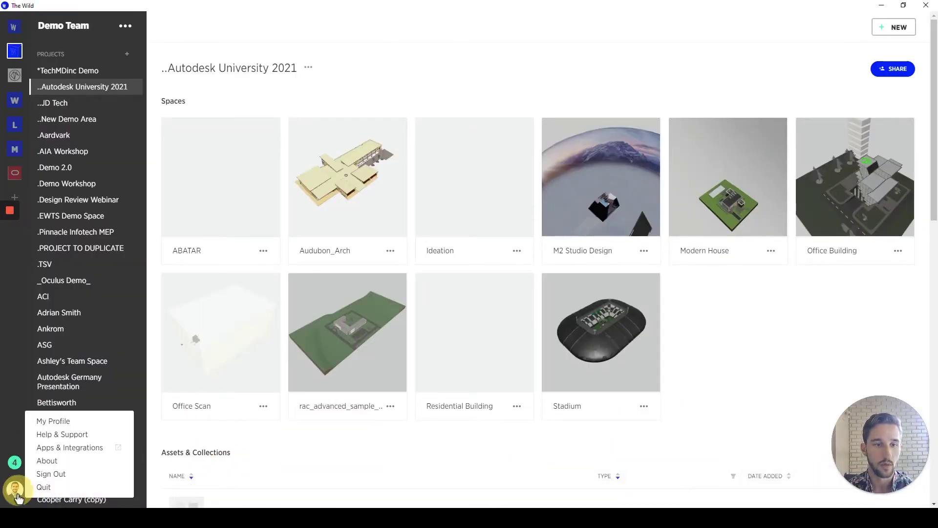
left_click(55, 422)
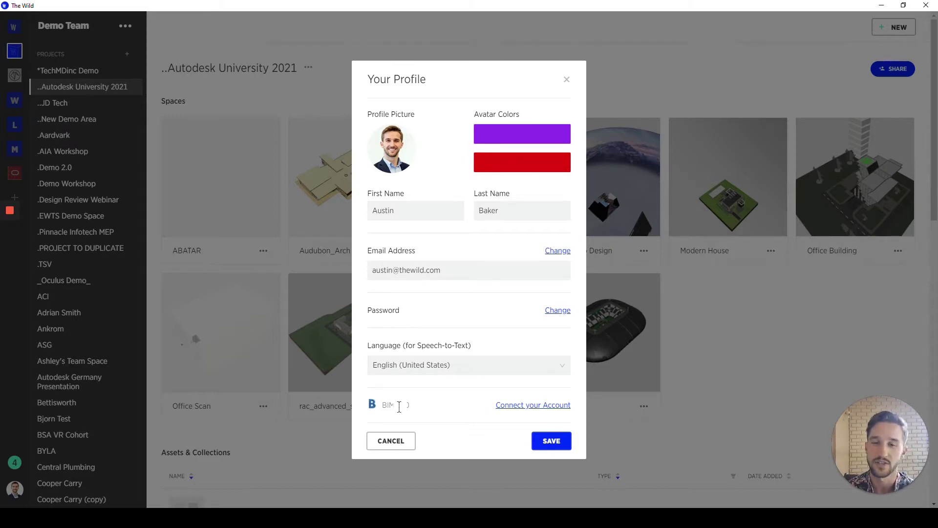
Connect the BIM 360 account and grant The Wild access on the Autodesk page
left_click(541, 407)
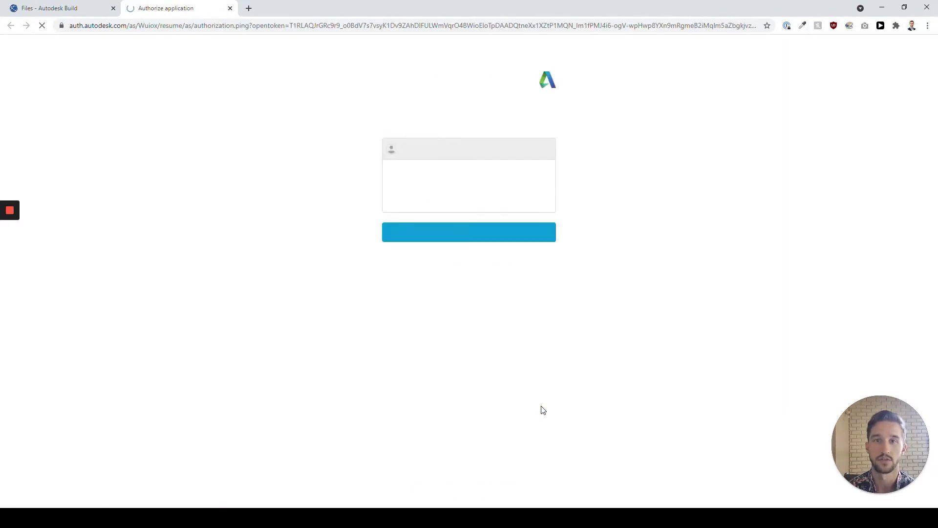
left_click(498, 238)
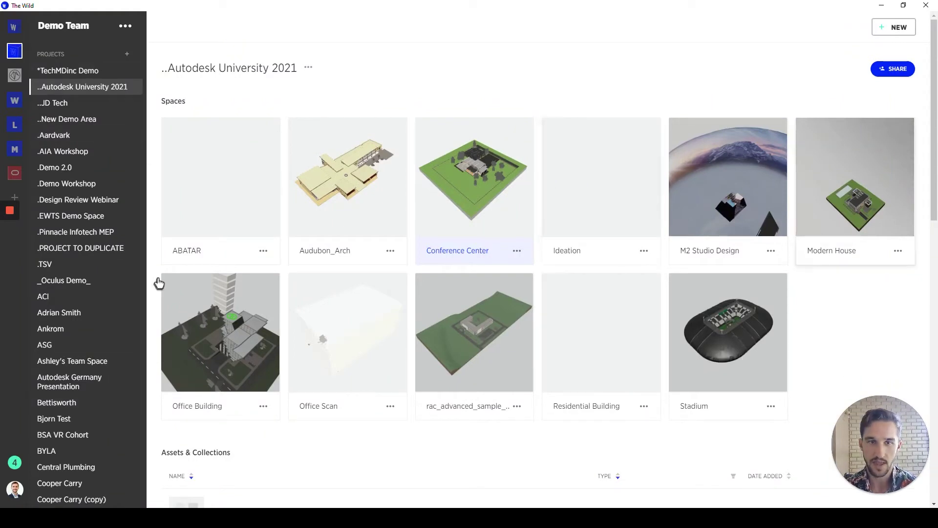
Start a new space from BIM 360, choosing CONFERENCE_CENTRE_CG.rvt in Autodesk University 2021
left_click(895, 30)
left_click(872, 96)
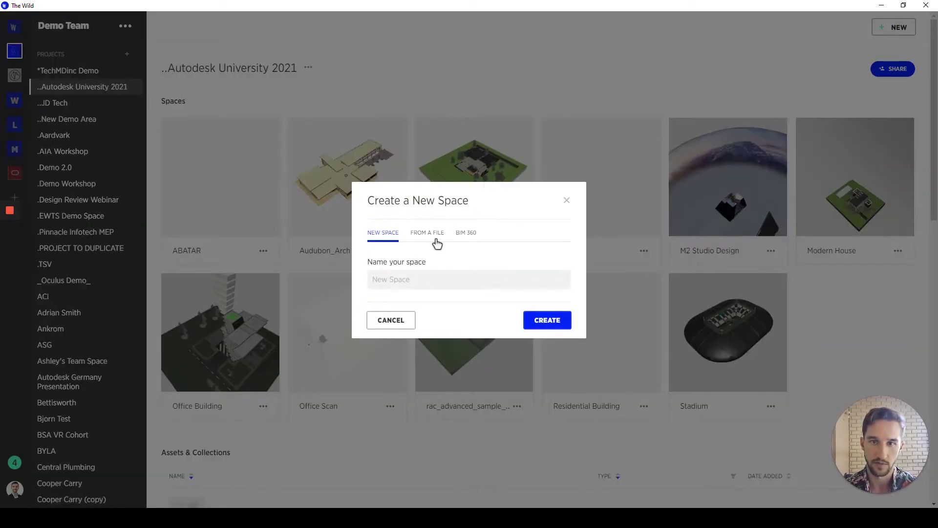
left_click(437, 241)
left_click(465, 243)
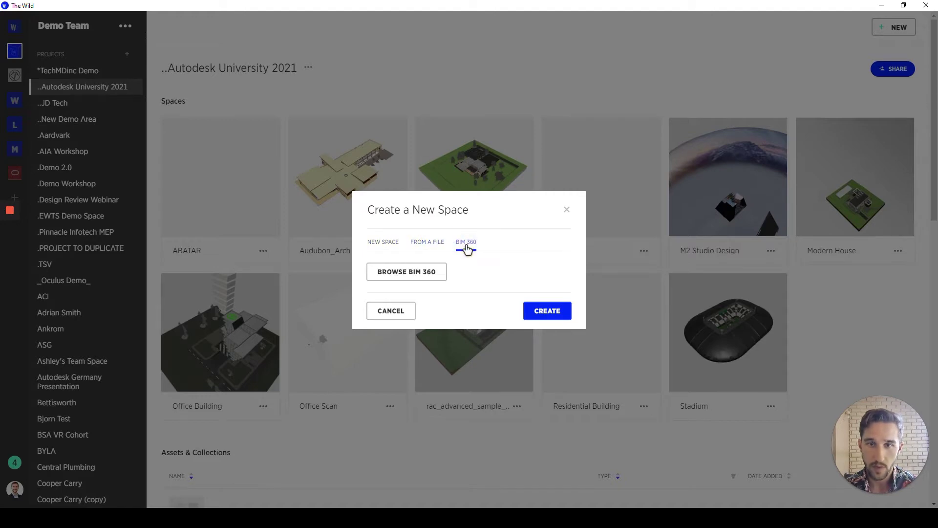
left_click(414, 272)
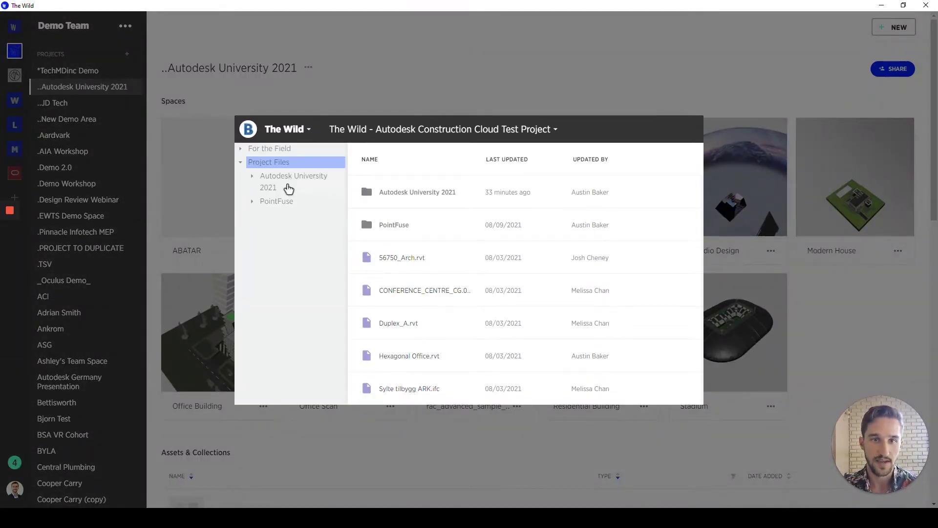
left_click(288, 182)
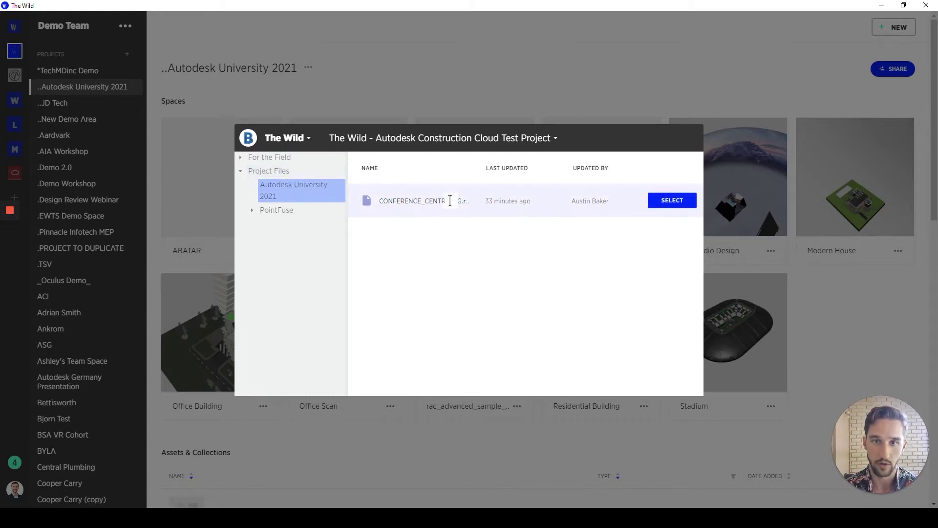
left_click(451, 201)
left_click(667, 202)
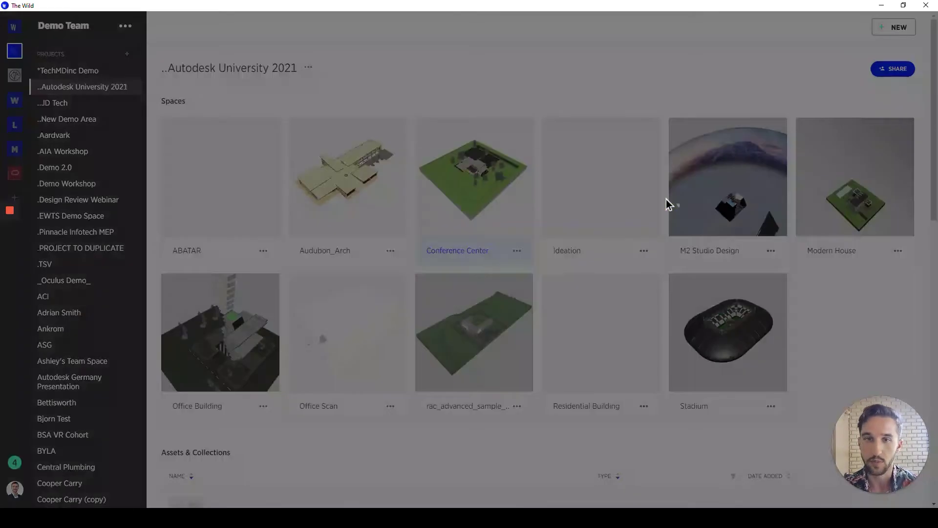
Name the space Conference Center and create it
triple_click(478, 274)
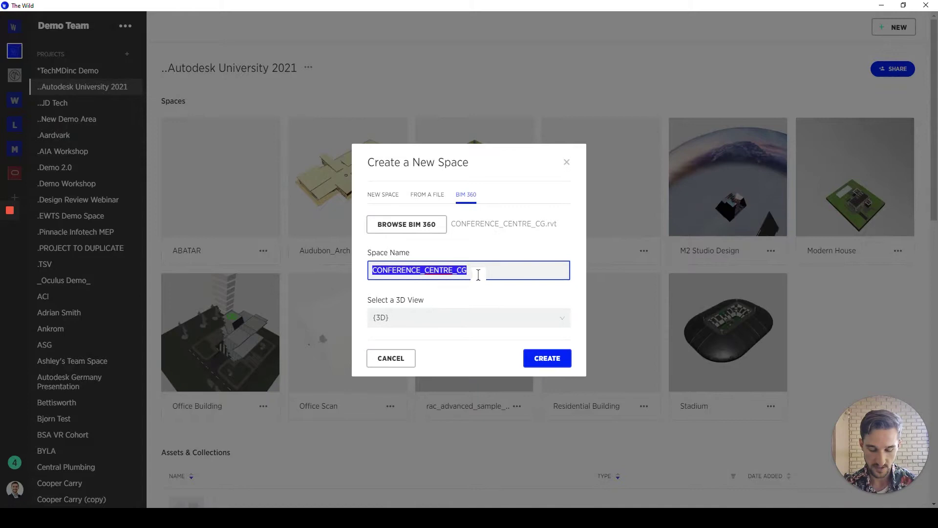
type("Conference Center")
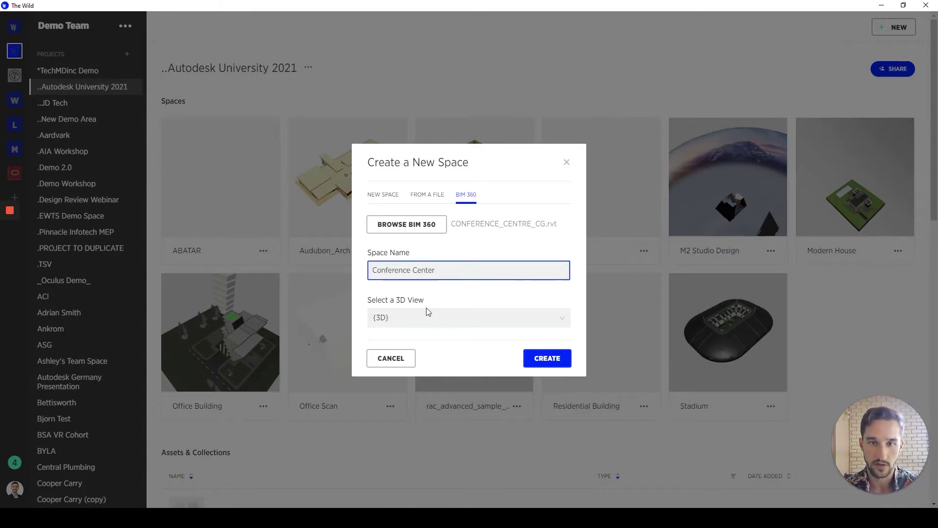
left_click(560, 362)
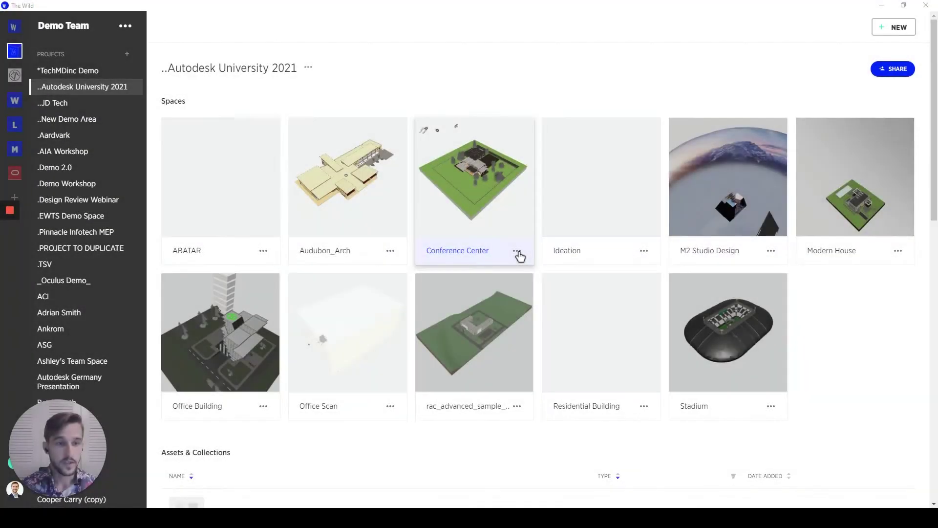
Share the Conference Center space, adding the first teammate as a collaborator
left_click(516, 251)
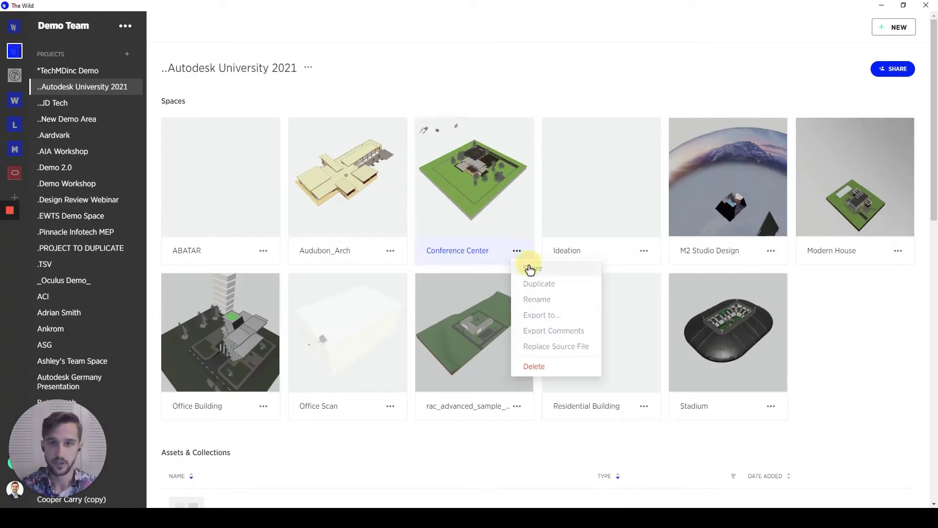
left_click(530, 266)
left_click(488, 240)
type("clay")
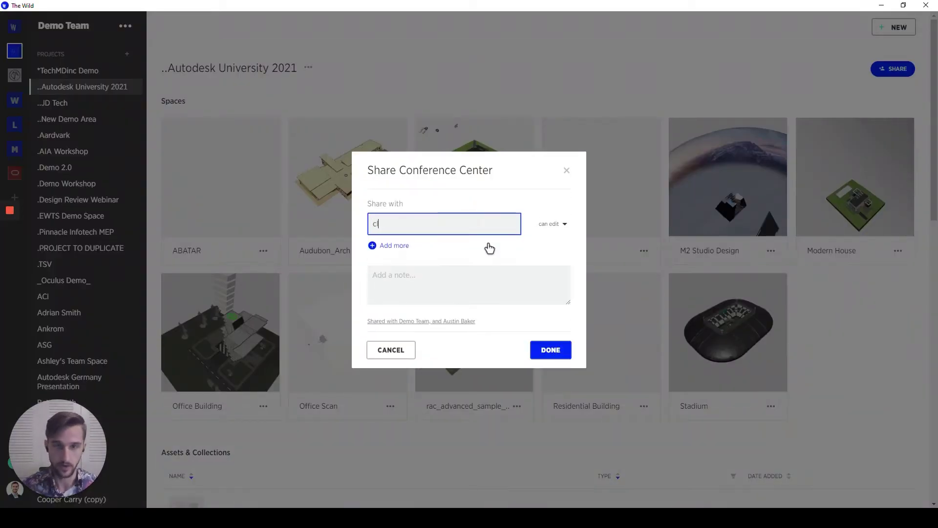
left_click(489, 247)
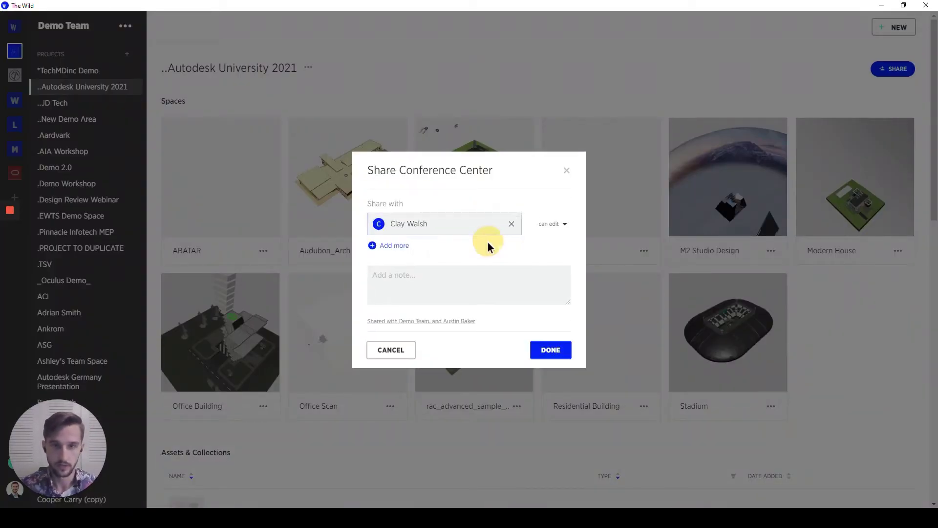
Add a second teammate, include the 'Join me!' note, and finish sharing
left_click(409, 245)
left_click(421, 241)
type("nick")
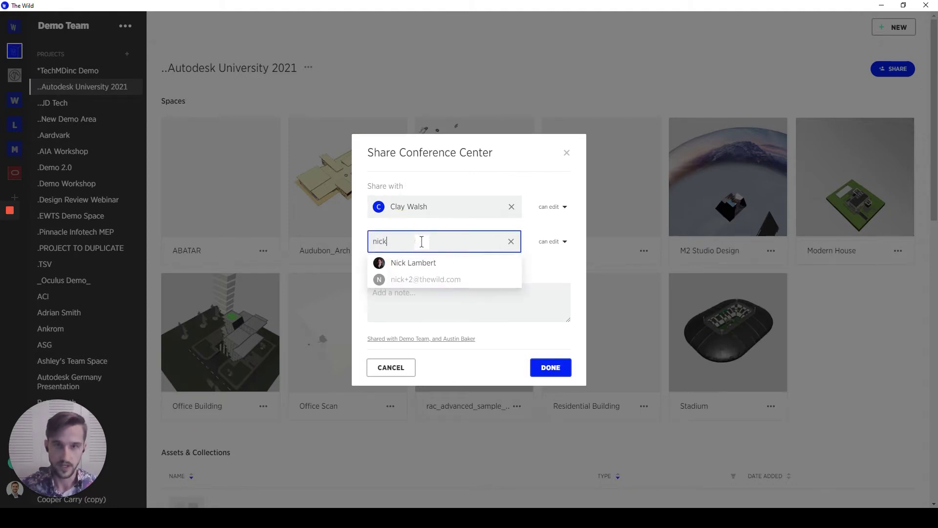
left_click(423, 264)
left_click(453, 290)
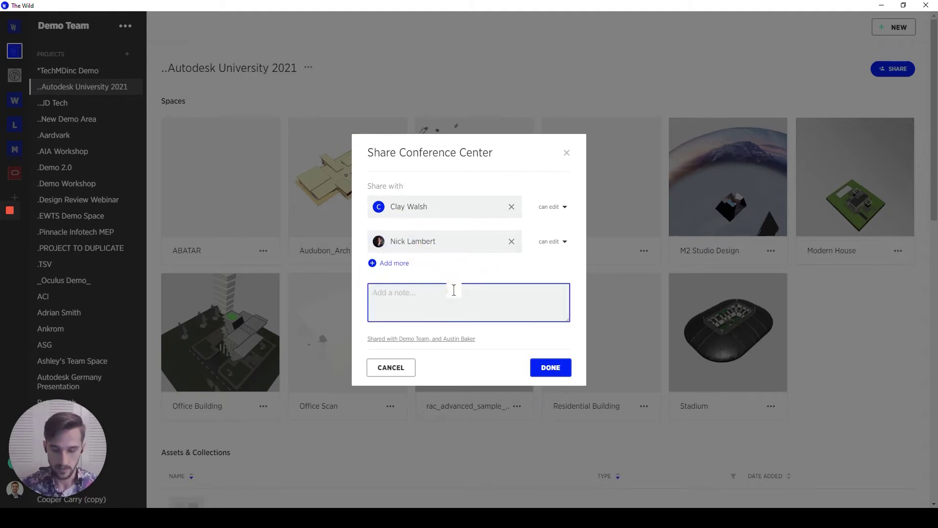
left_click(550, 370)
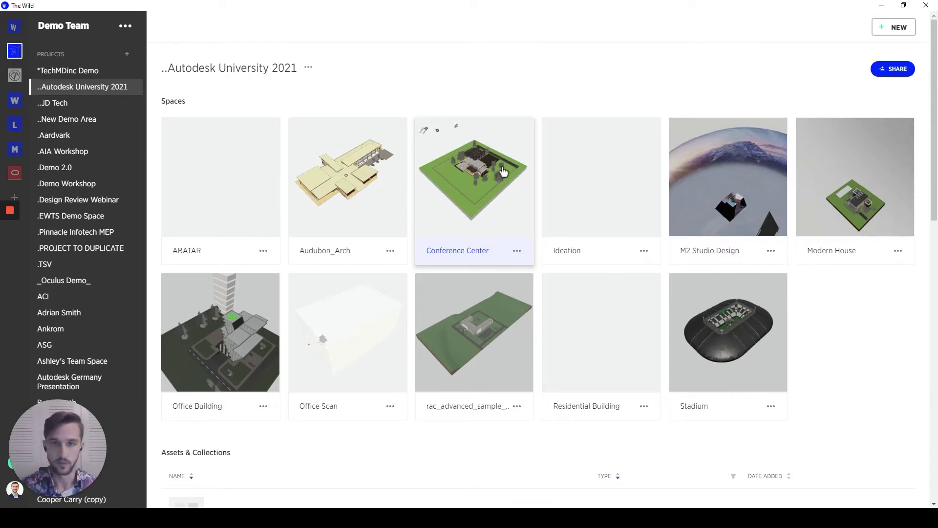
Enter the Conference Center space, hide the interface, and look toward the table
left_click(491, 191)
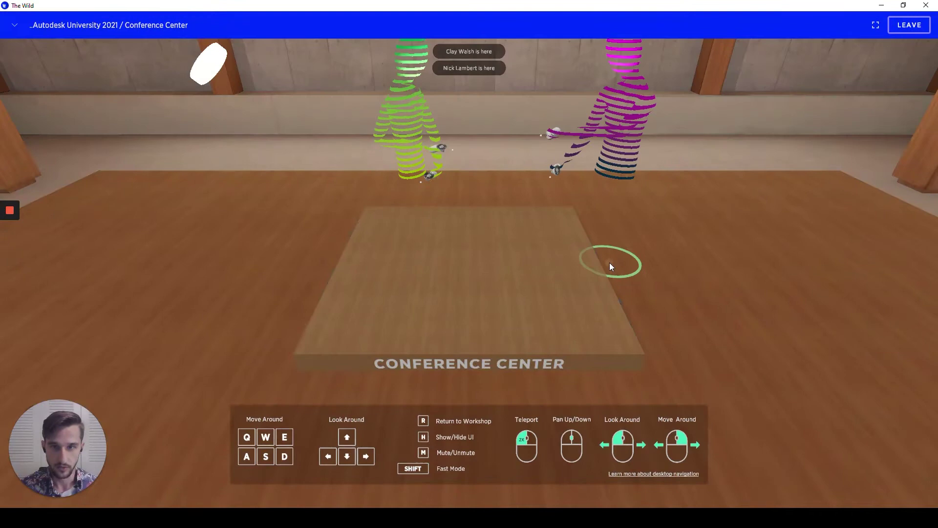
key("h")
left_click_drag(609, 263, 610, 293)
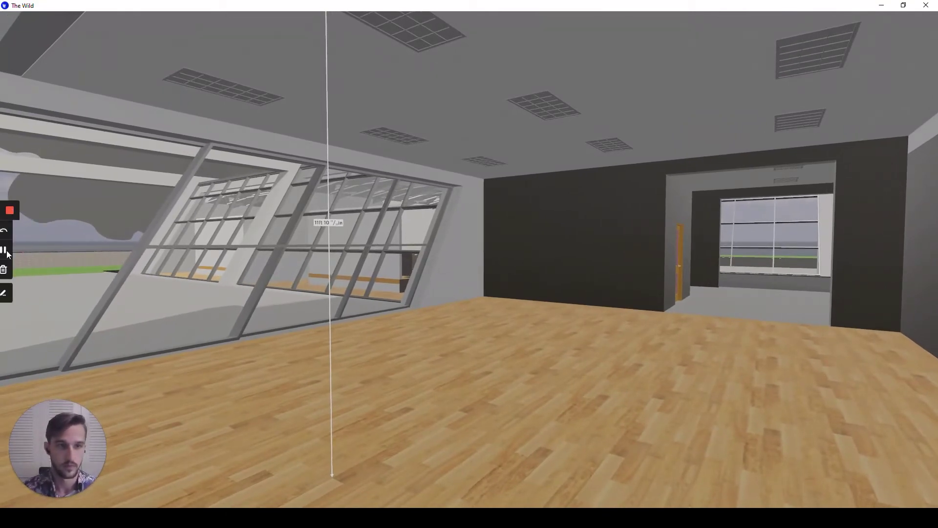
Open the asset tablet to get the plan sheet
left_click(4, 250)
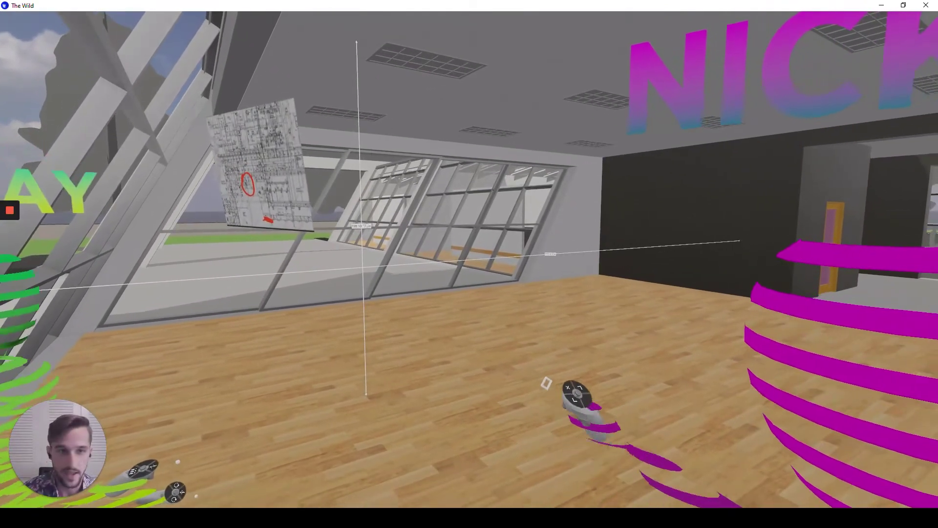
Begin leaving the Conference Center VR space
mouse_move(10, 211)
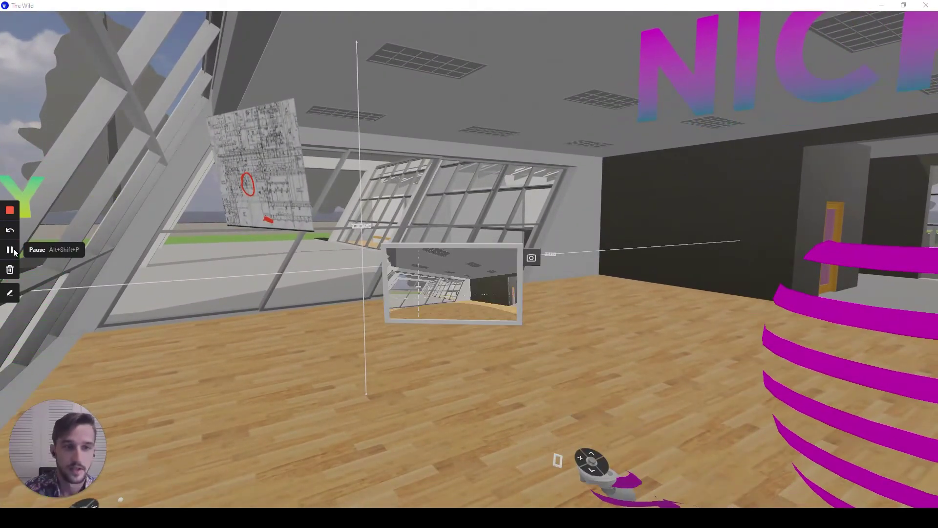